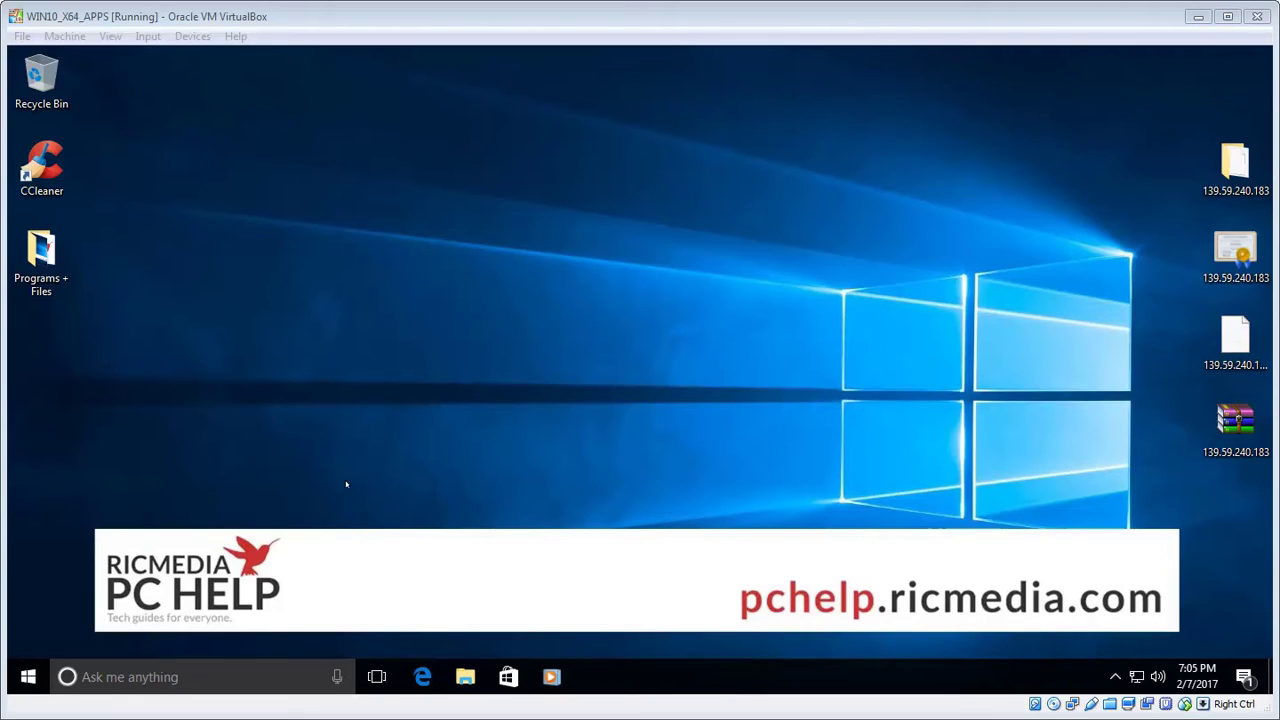
Launch Control Panel by searching 'contol panel' from the Start menu in the virtual machine.
click(420, 456)
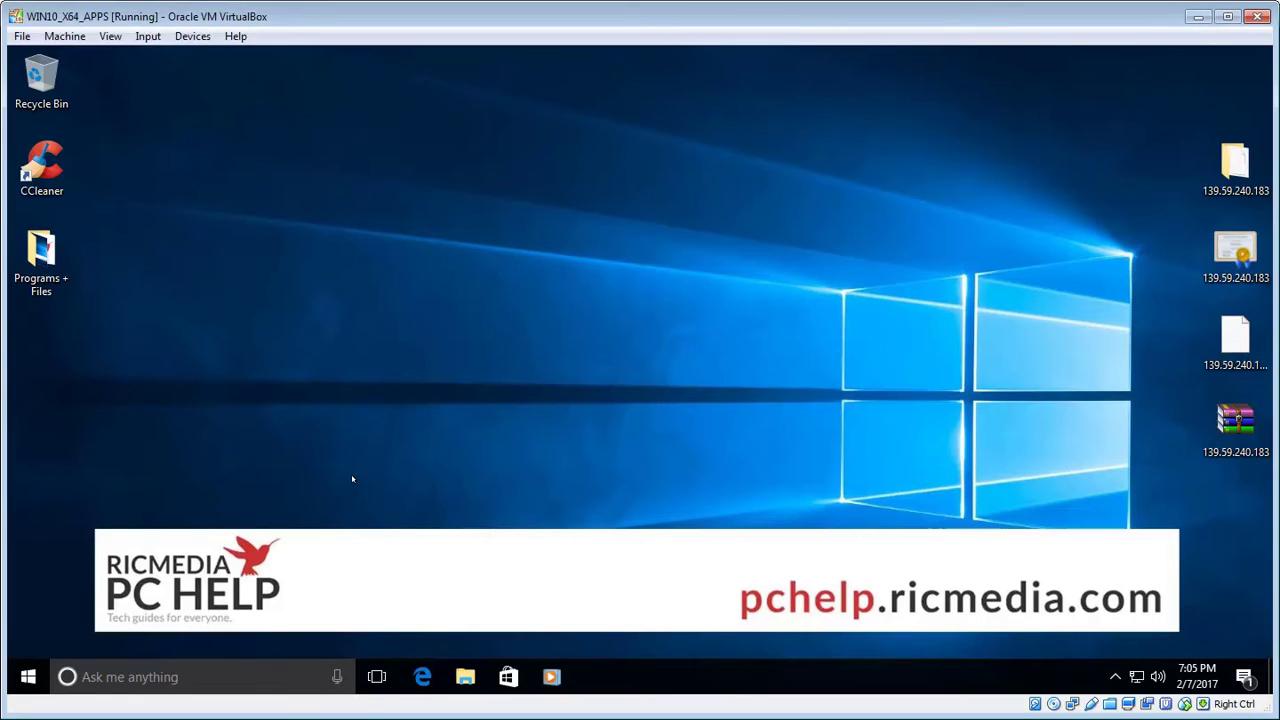
click(28, 677)
click(57, 678)
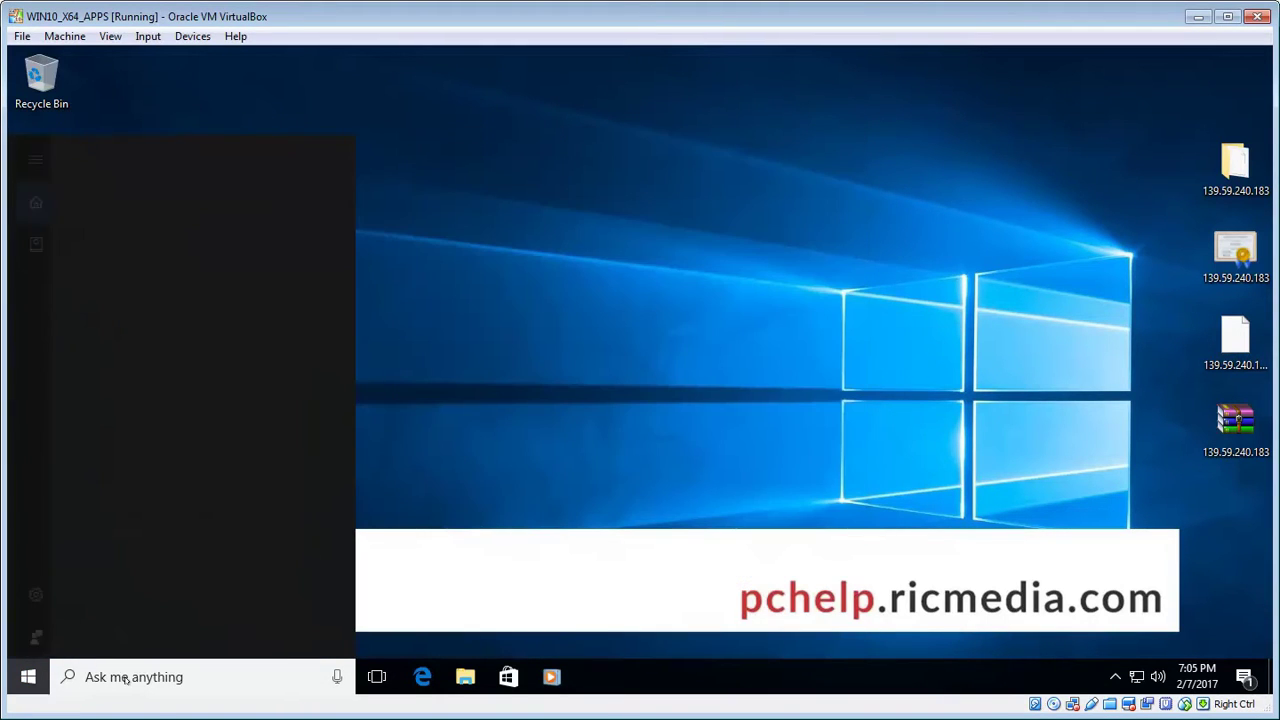
text(co)
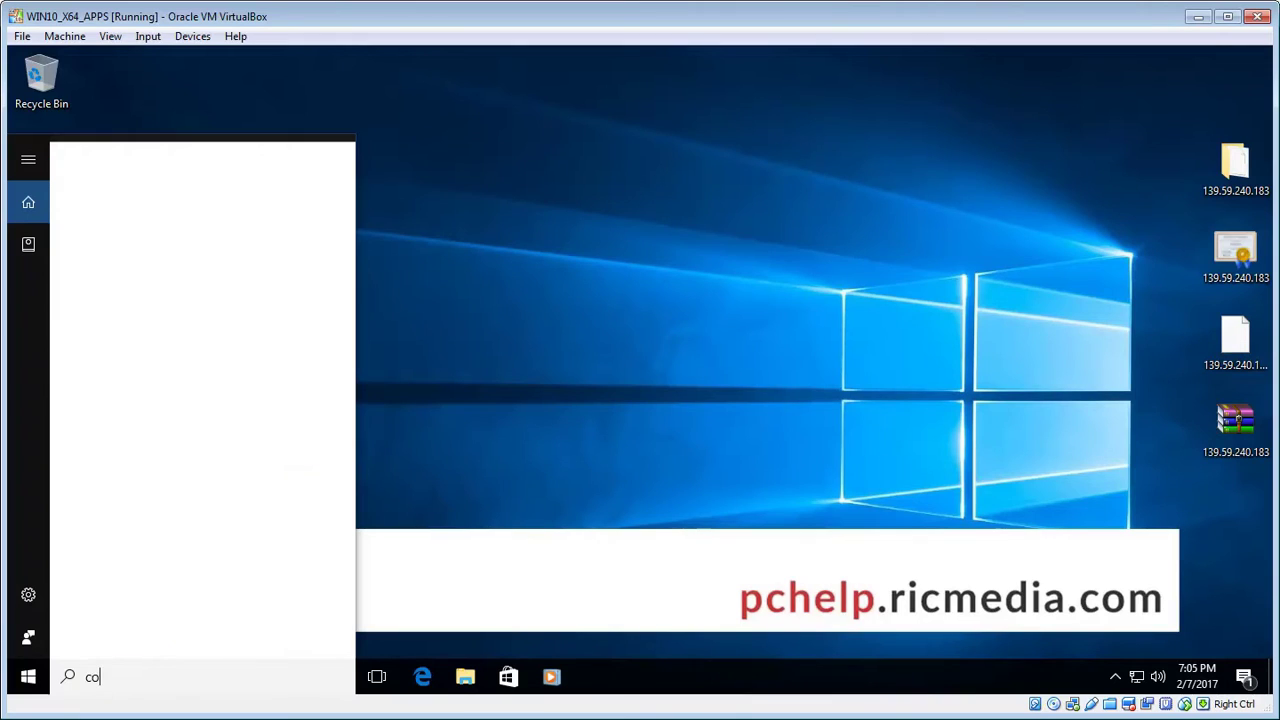
text(ntol panel)
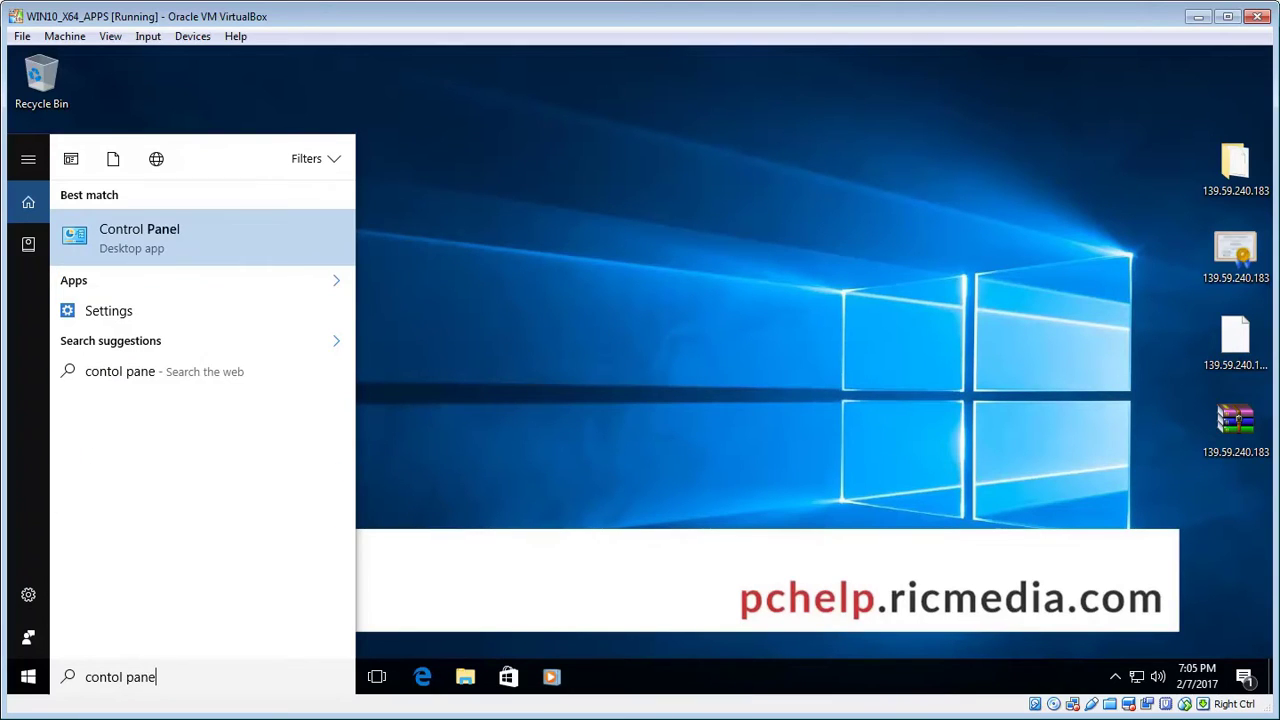
click(181, 236)
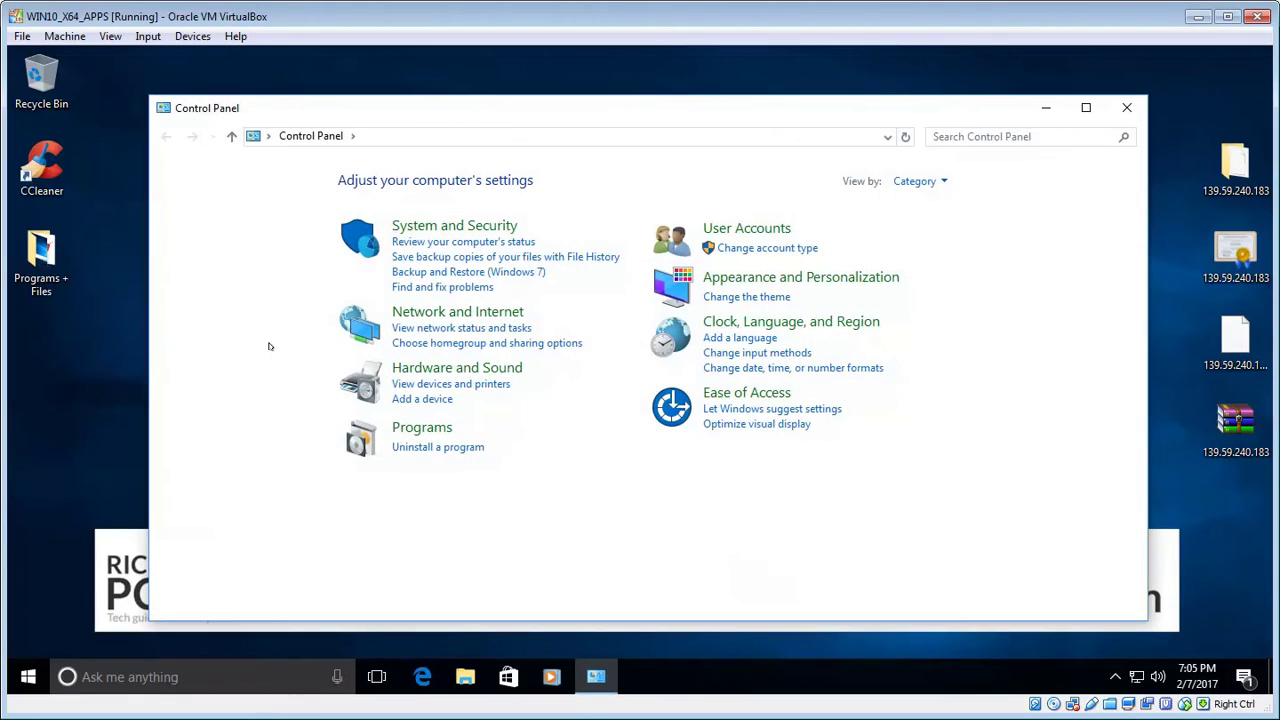
From Network and Sharing Center, set up a workplace connection using a VPN over the Internet.
click(505, 314)
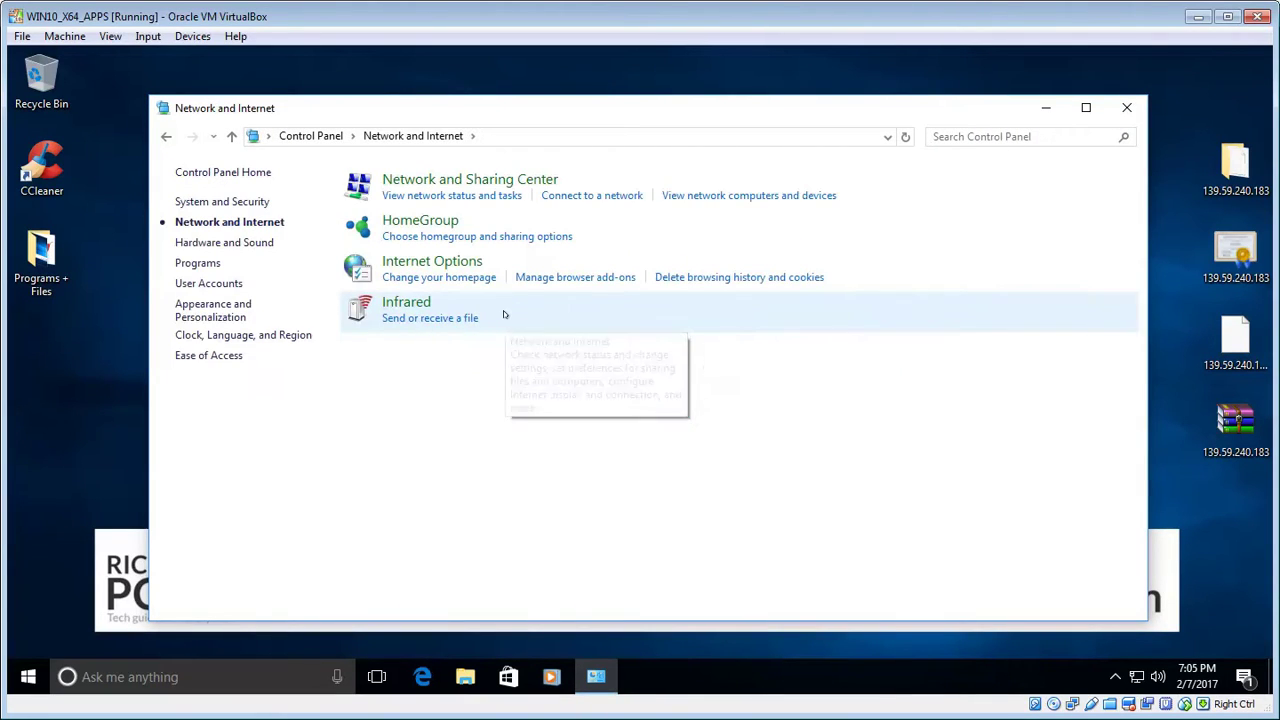
click(481, 179)
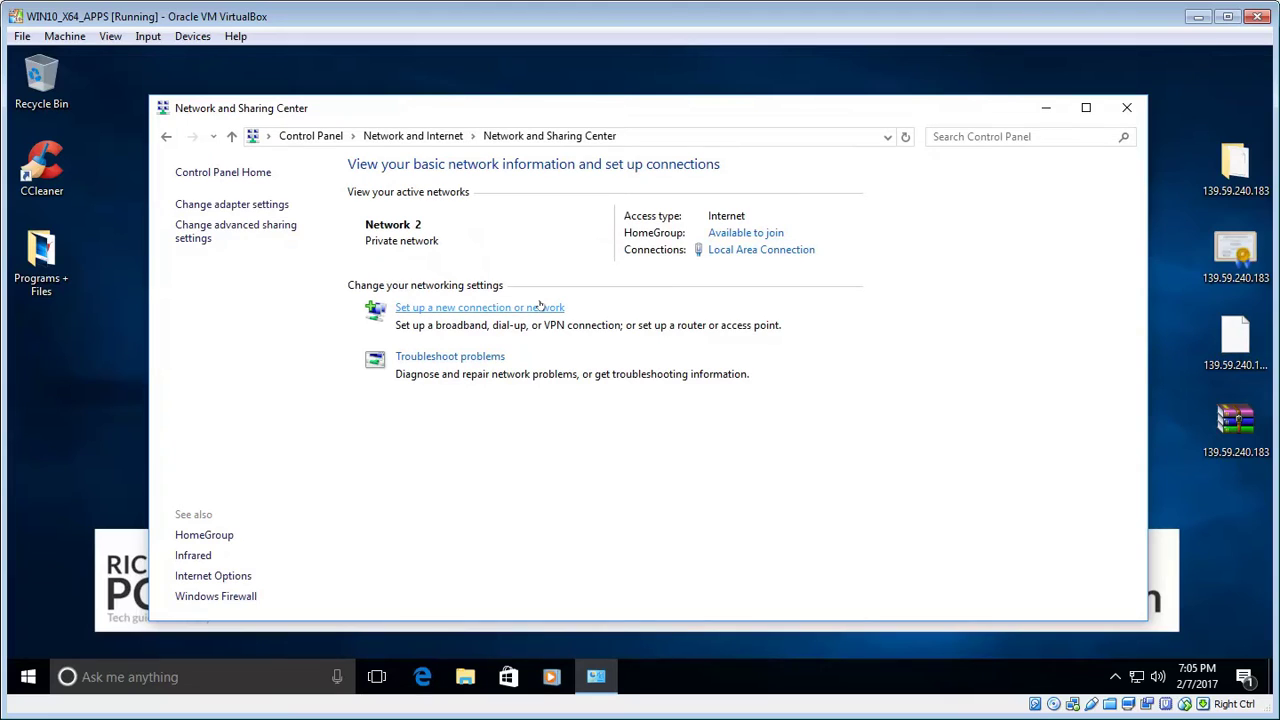
click(540, 307)
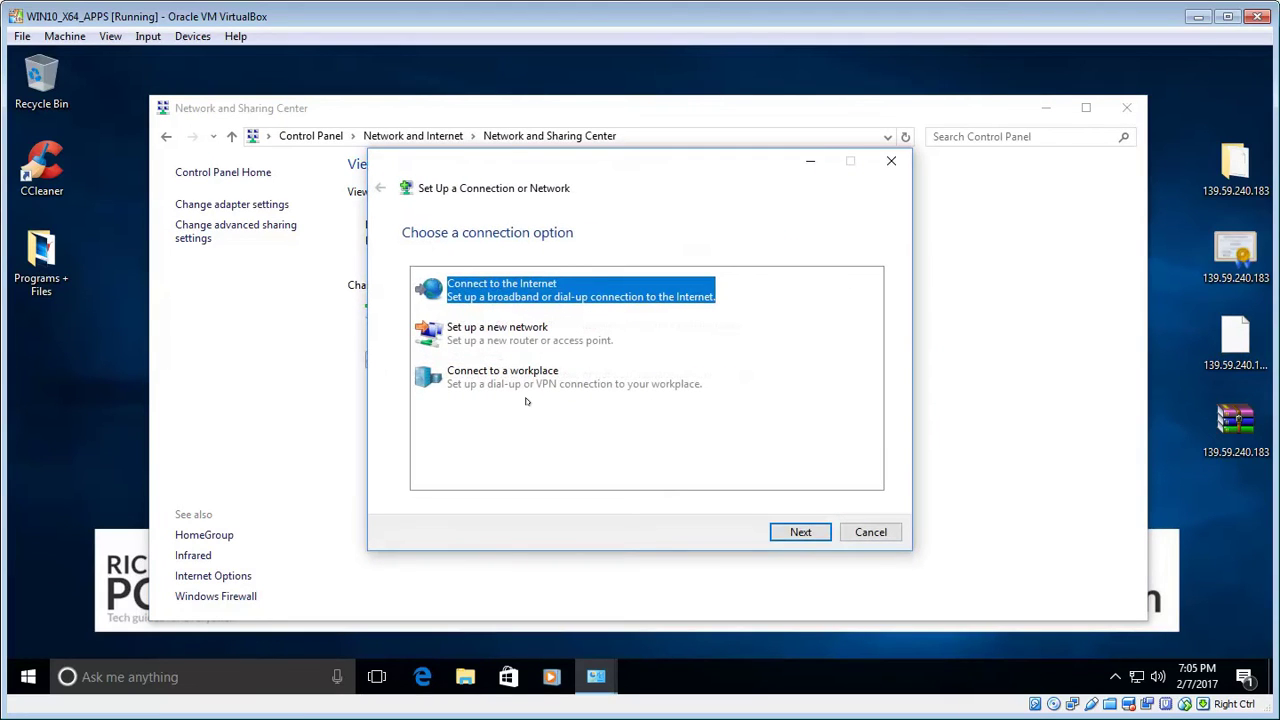
click(541, 385)
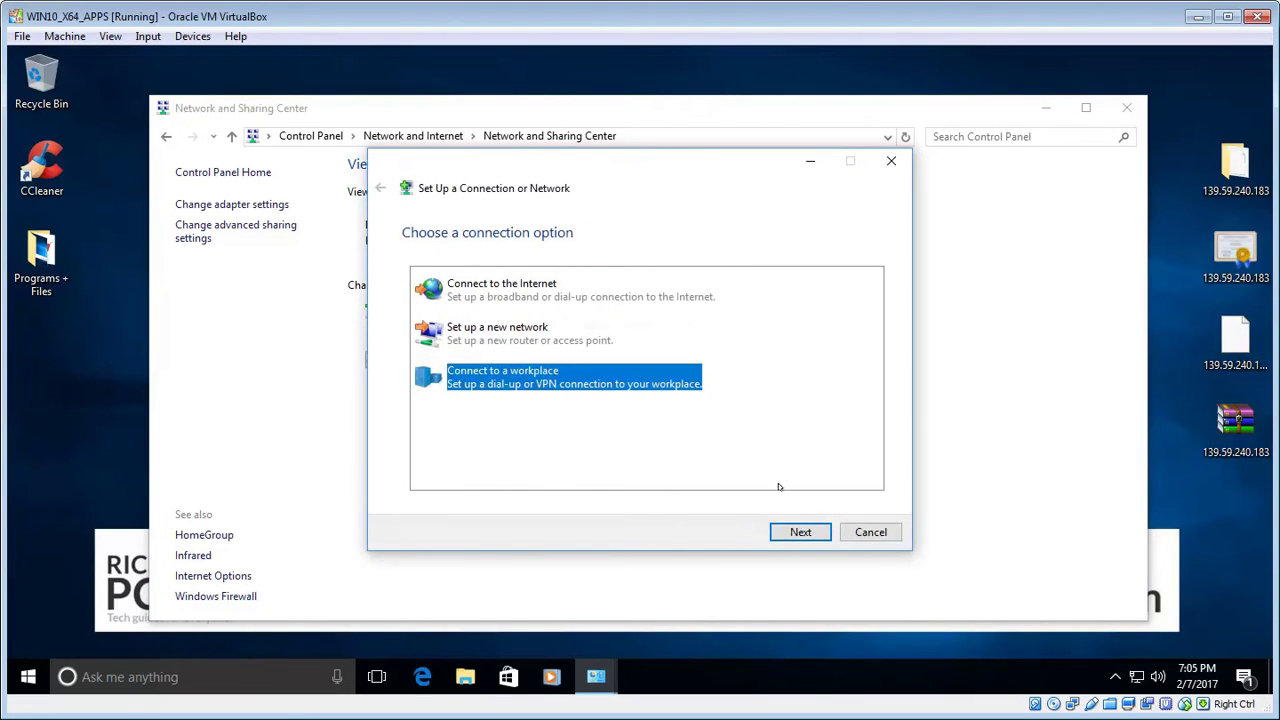
click(800, 532)
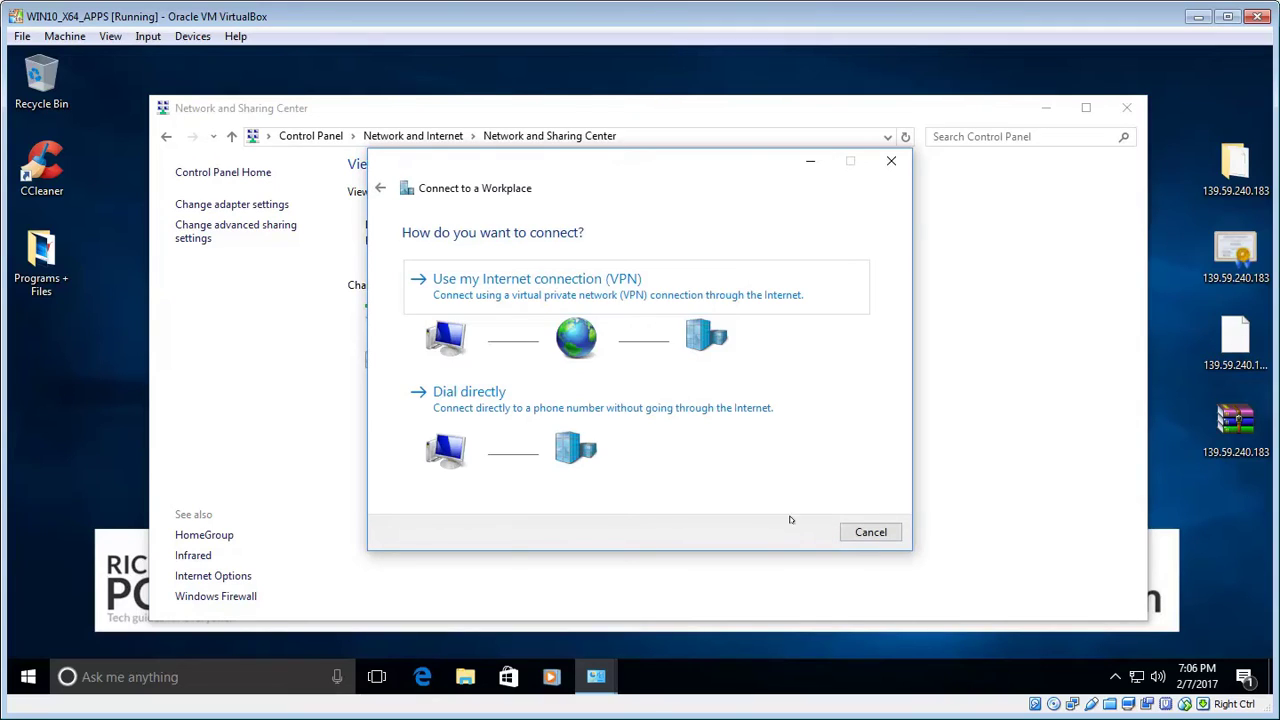
click(702, 285)
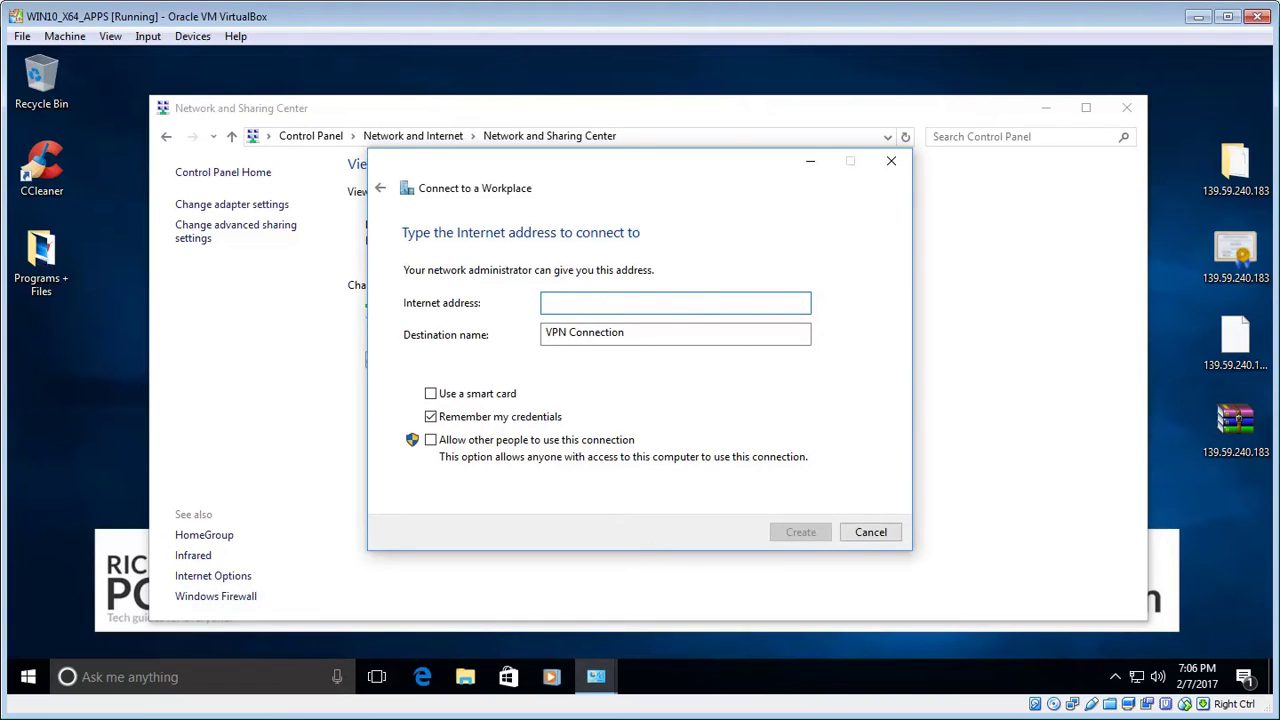
Create a VPN to 139.59.240.183 named 'VPN Home', with sharing for other users left off.
text(139.59.240.183)
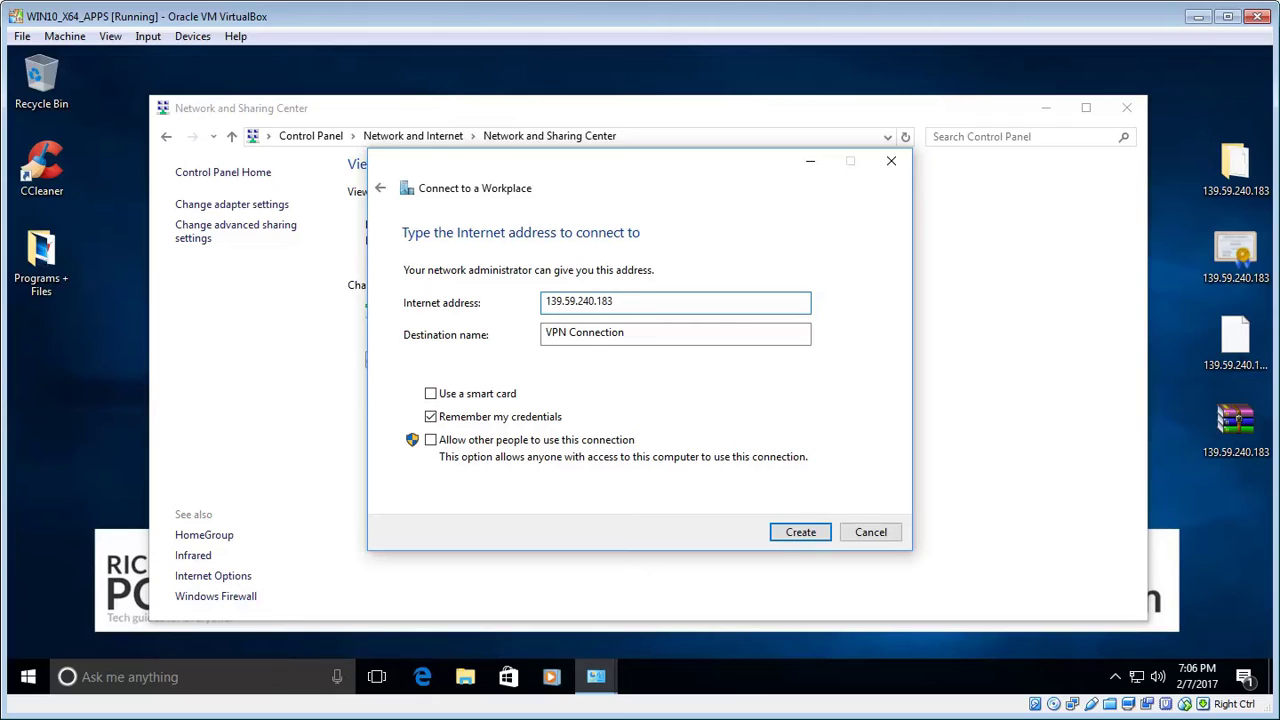
drag(625, 332, 569, 332)
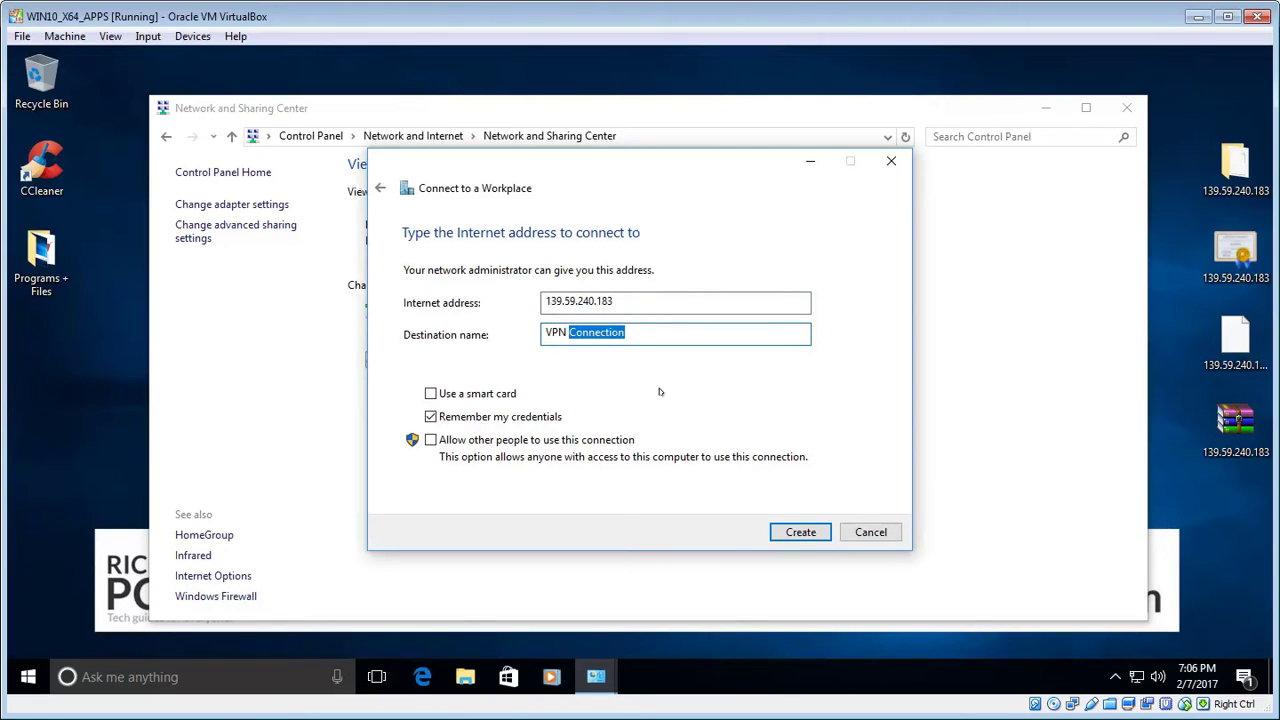
text(Home)
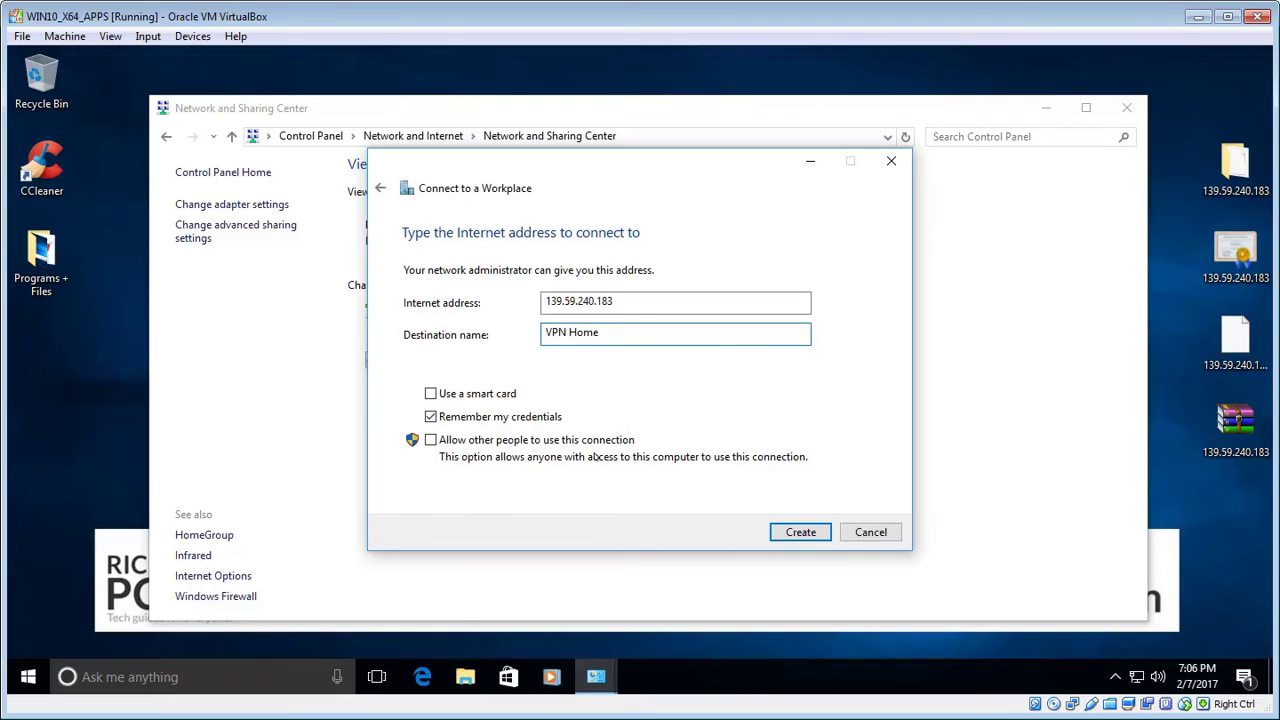
click(470, 440)
click(479, 441)
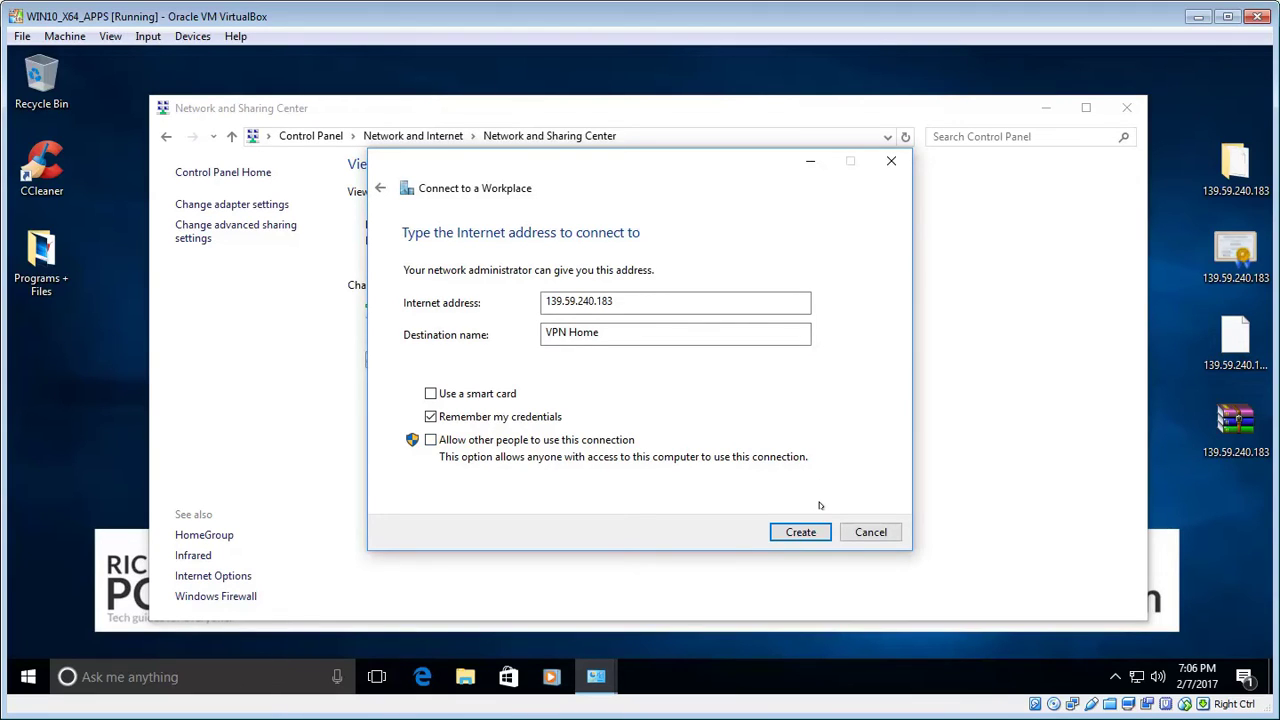
click(801, 532)
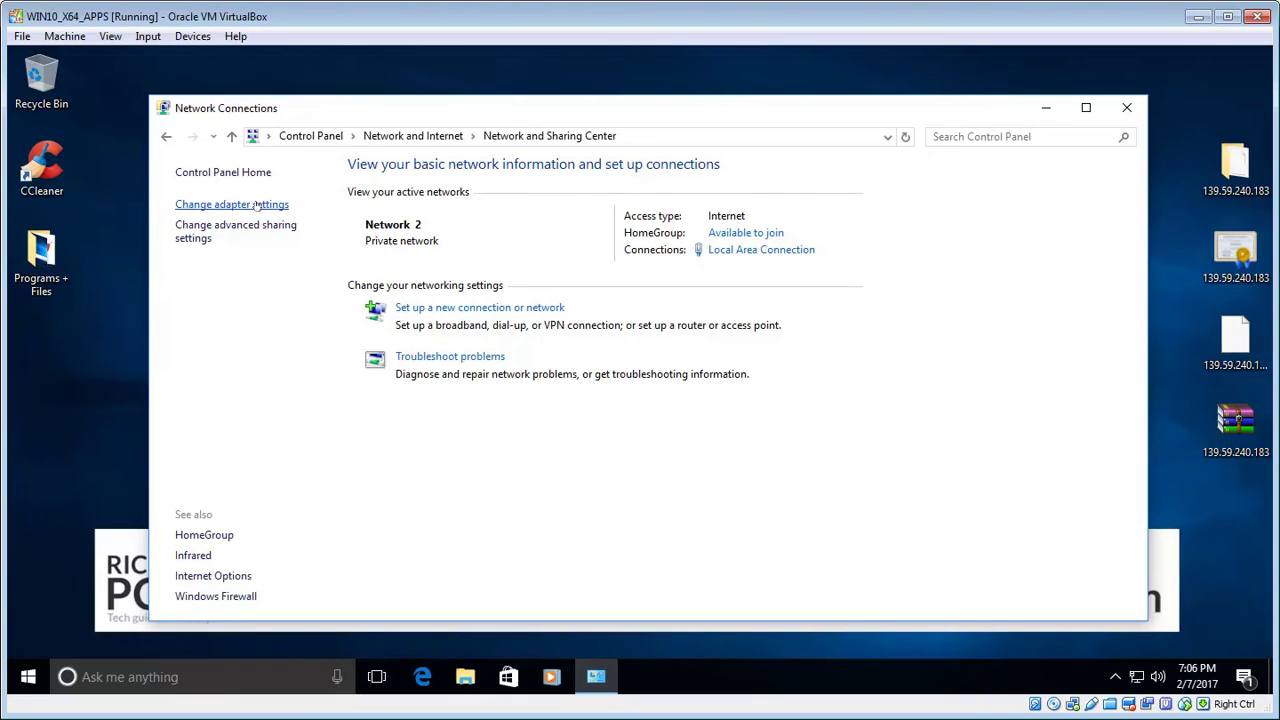
In VPN Home's security properties, set Type of VPN to Secure Socket Tunneling Protocol (SSTP).
click(257, 205)
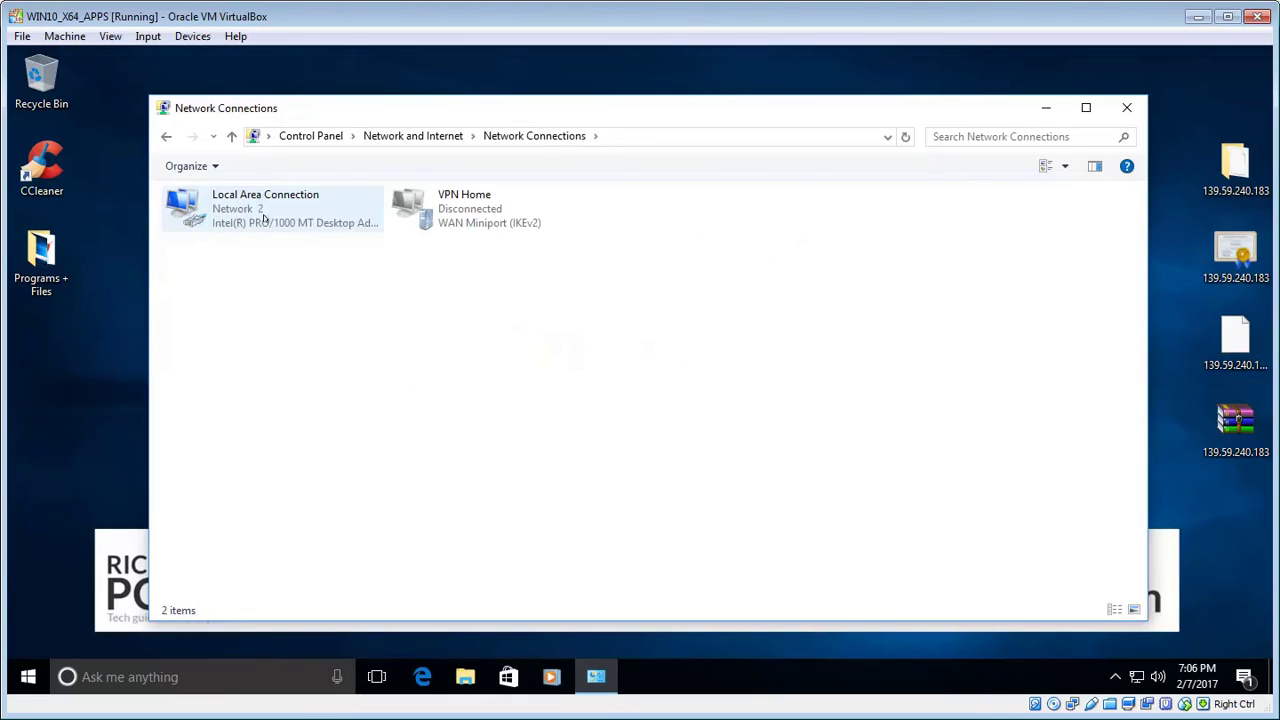
right_click(461, 207)
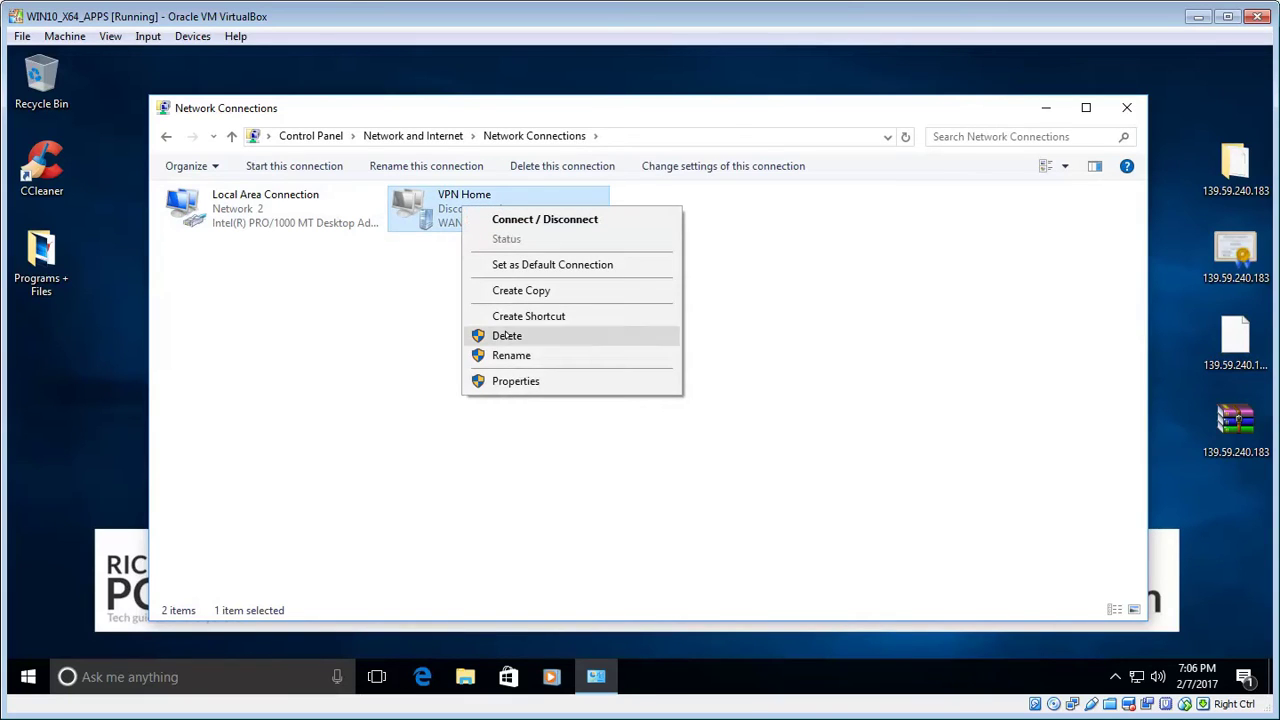
click(516, 381)
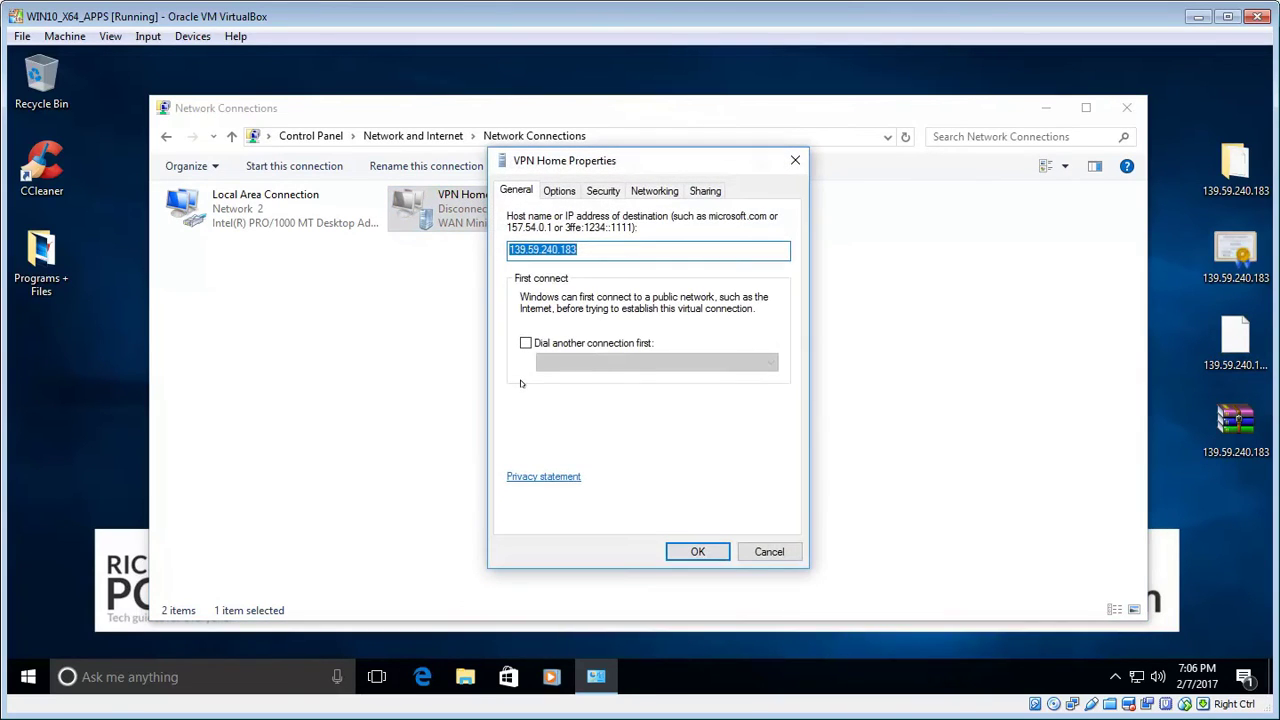
click(603, 190)
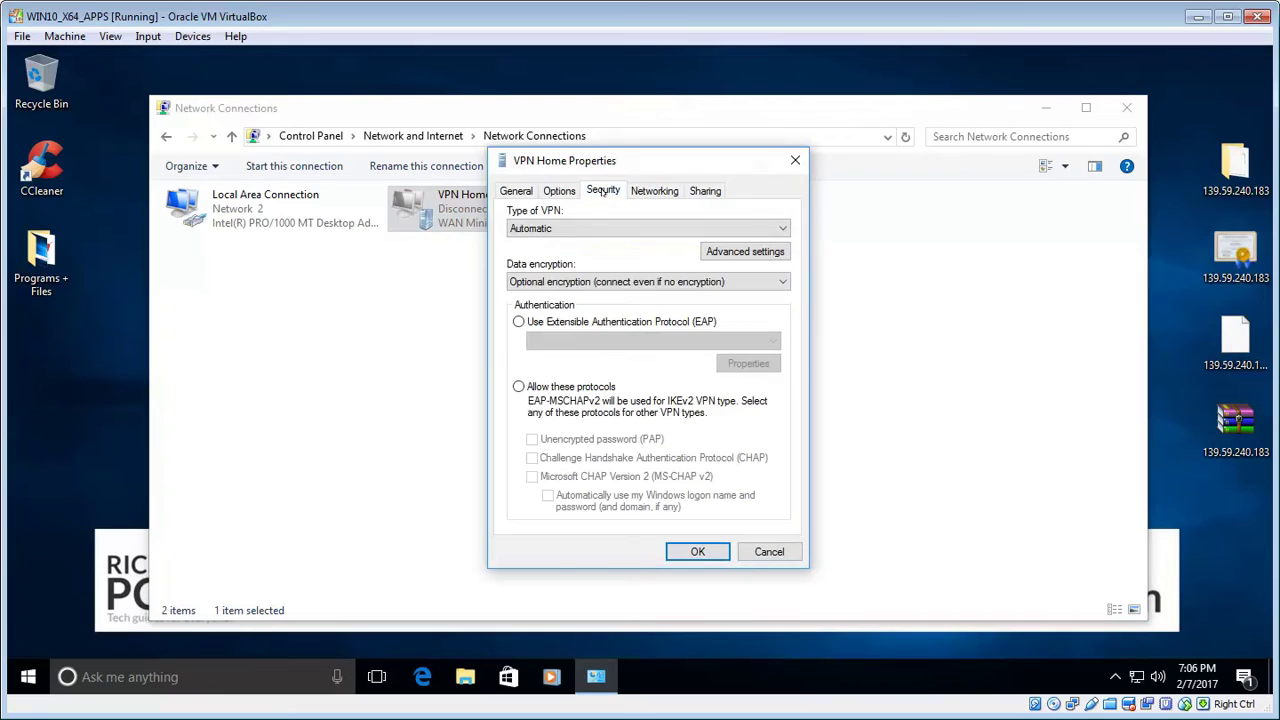
click(639, 230)
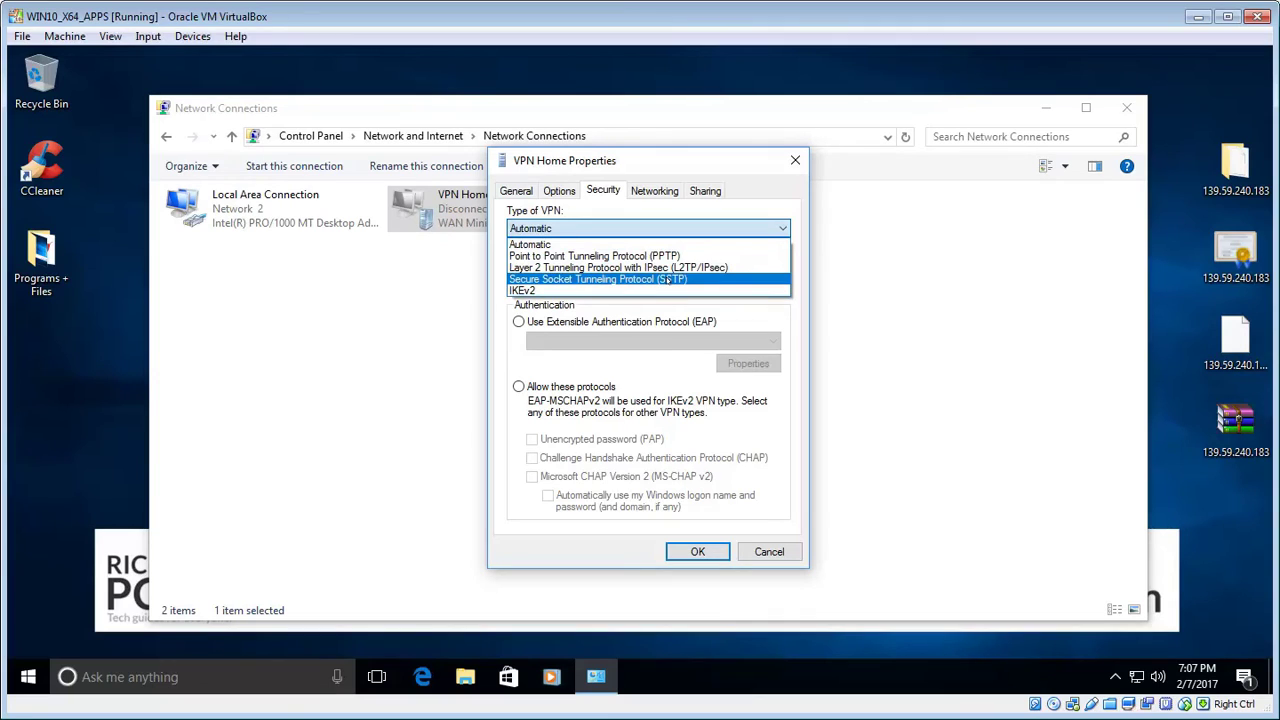
click(667, 280)
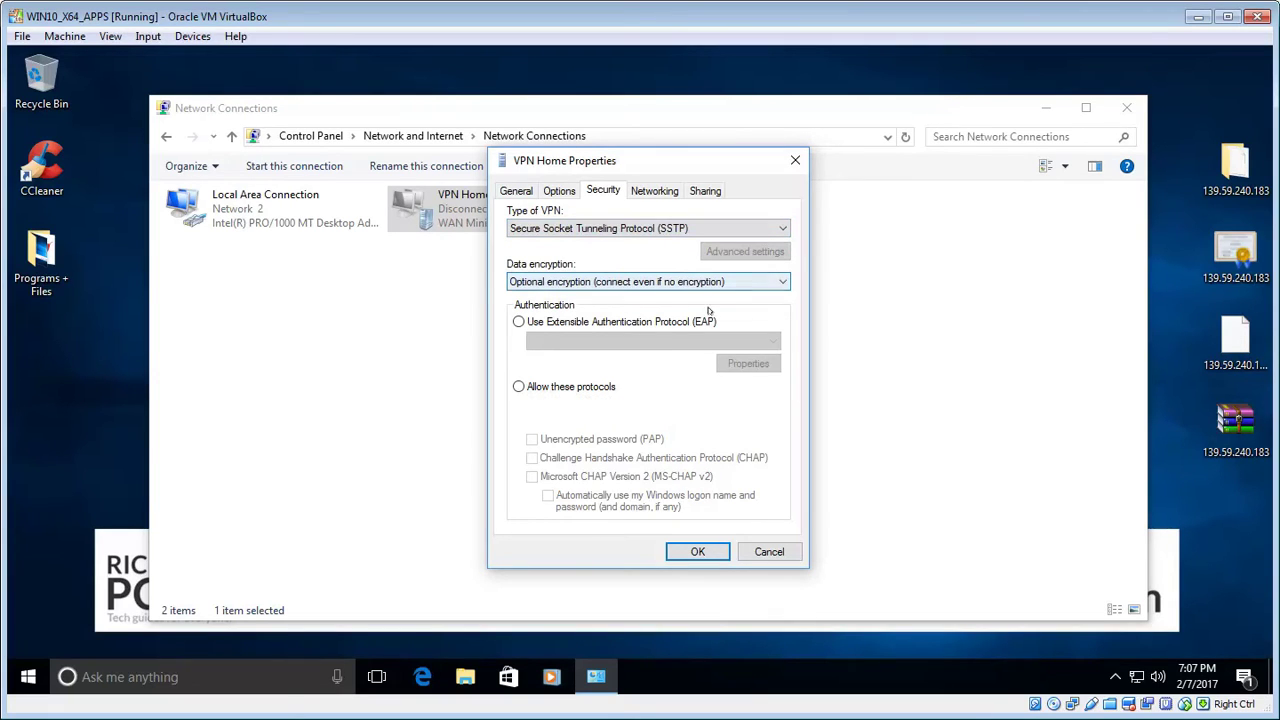
Set data encryption to Require encryption, allow CHAP and MS-CHAP v2, and save.
click(658, 282)
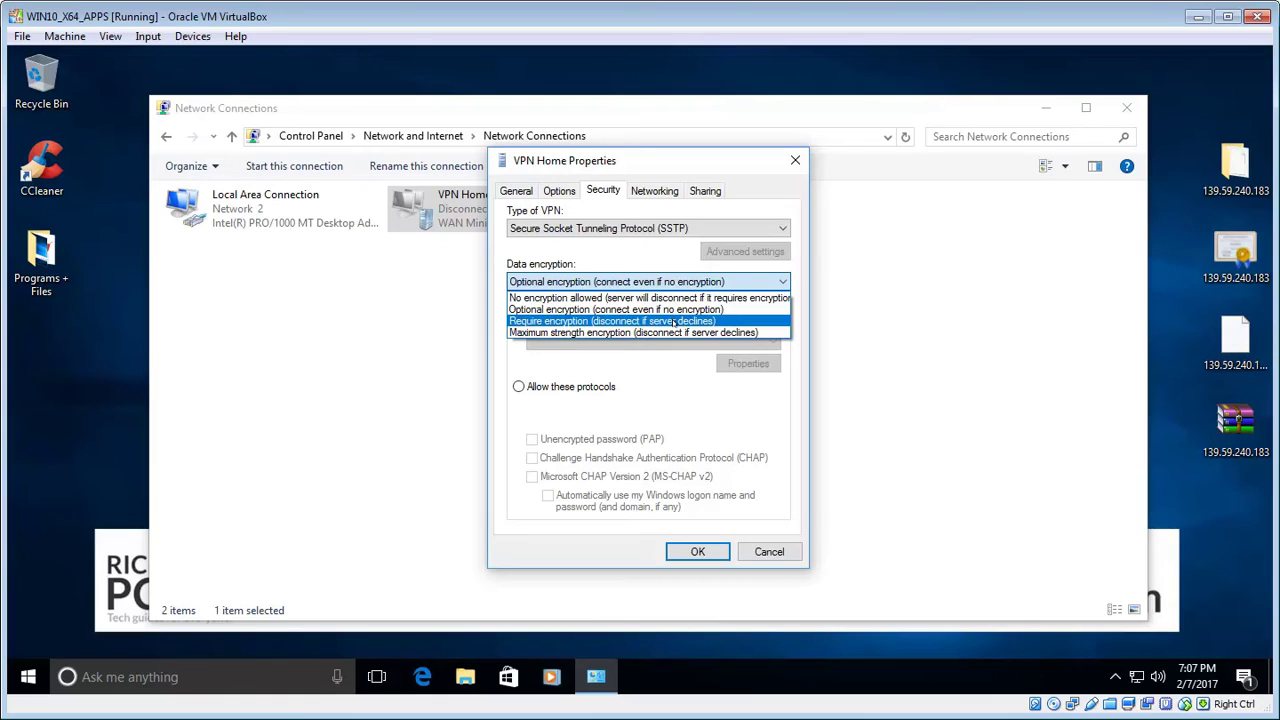
click(674, 322)
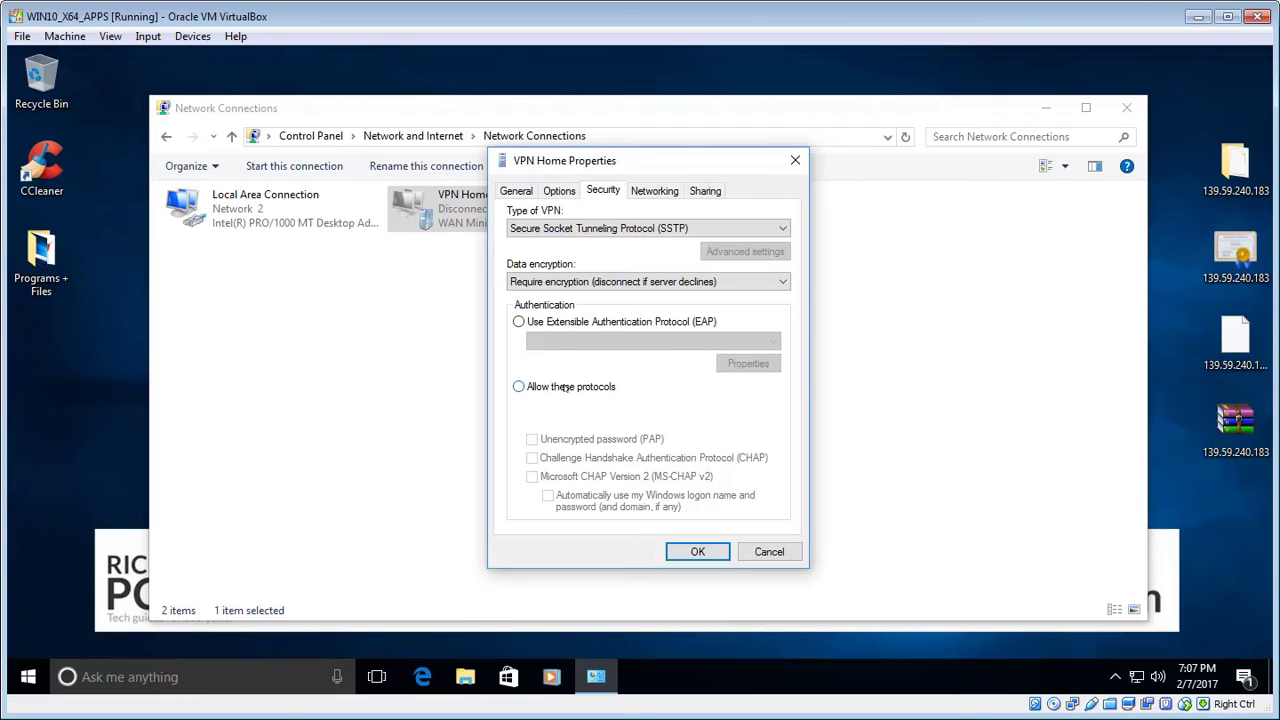
click(566, 388)
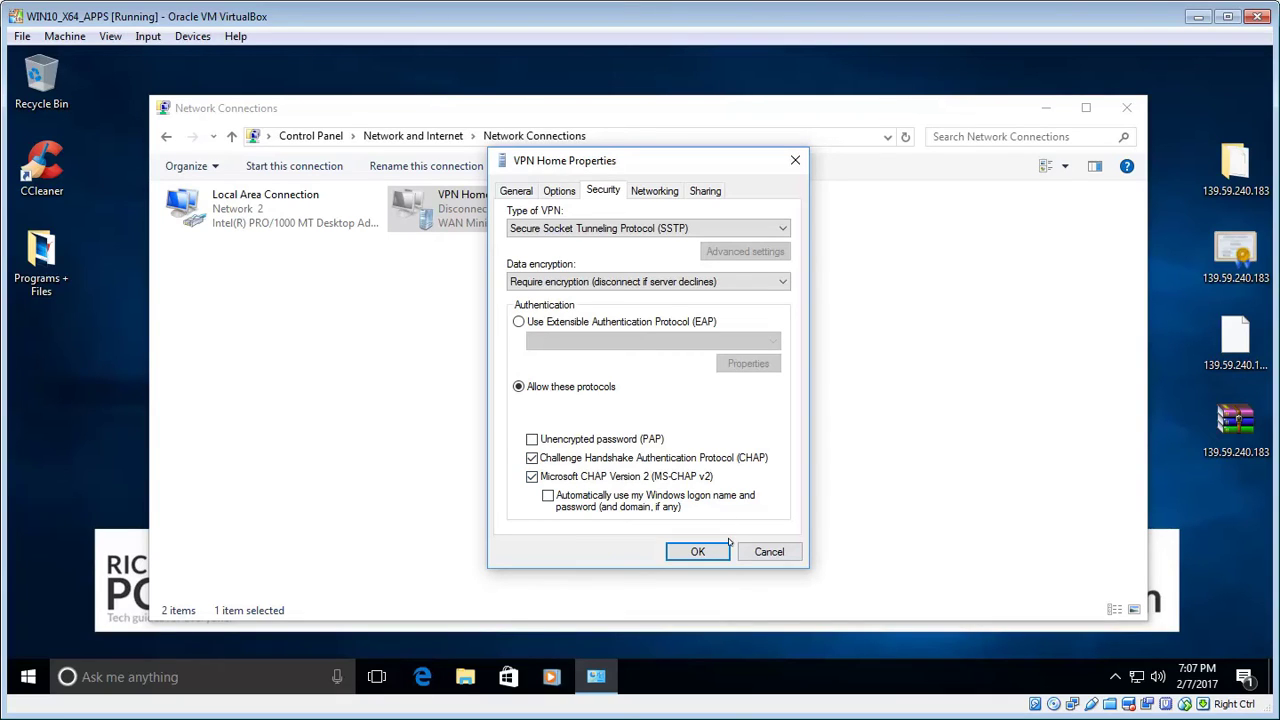
click(700, 551)
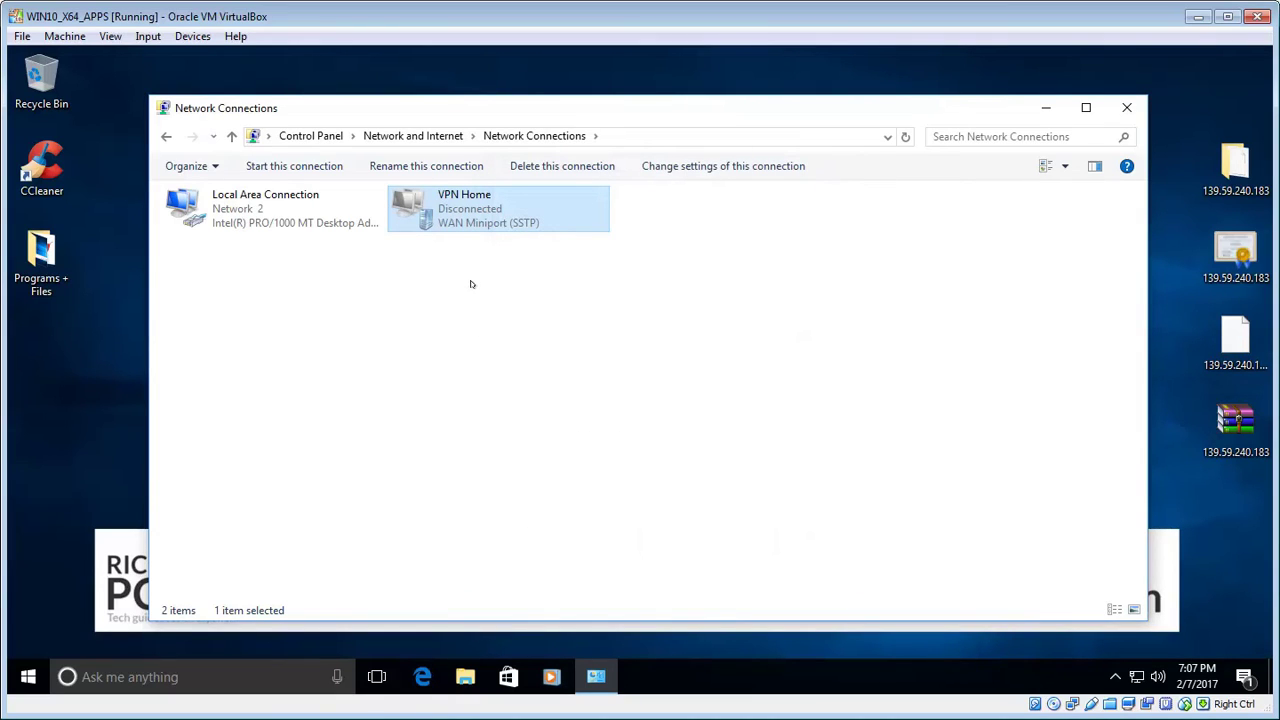
Choose Connect / Disconnect for VPN Home and expand it in the Settings VPN list.
right_click(456, 209)
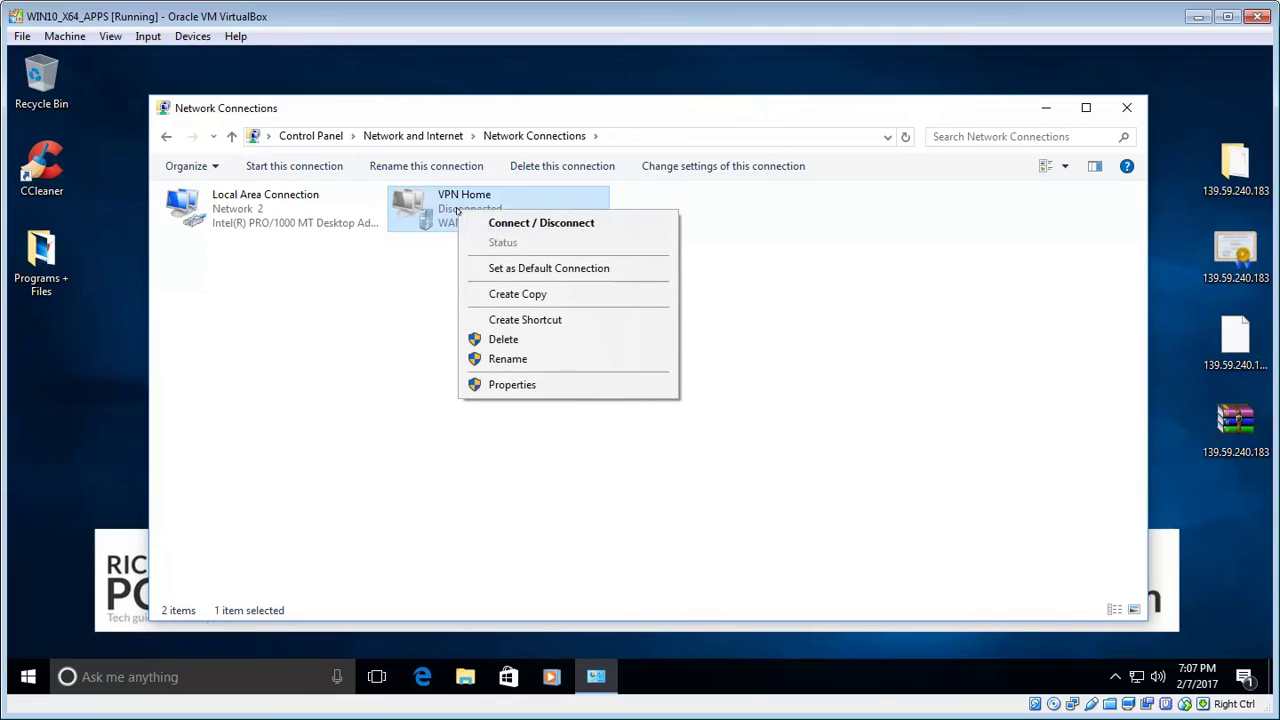
click(483, 221)
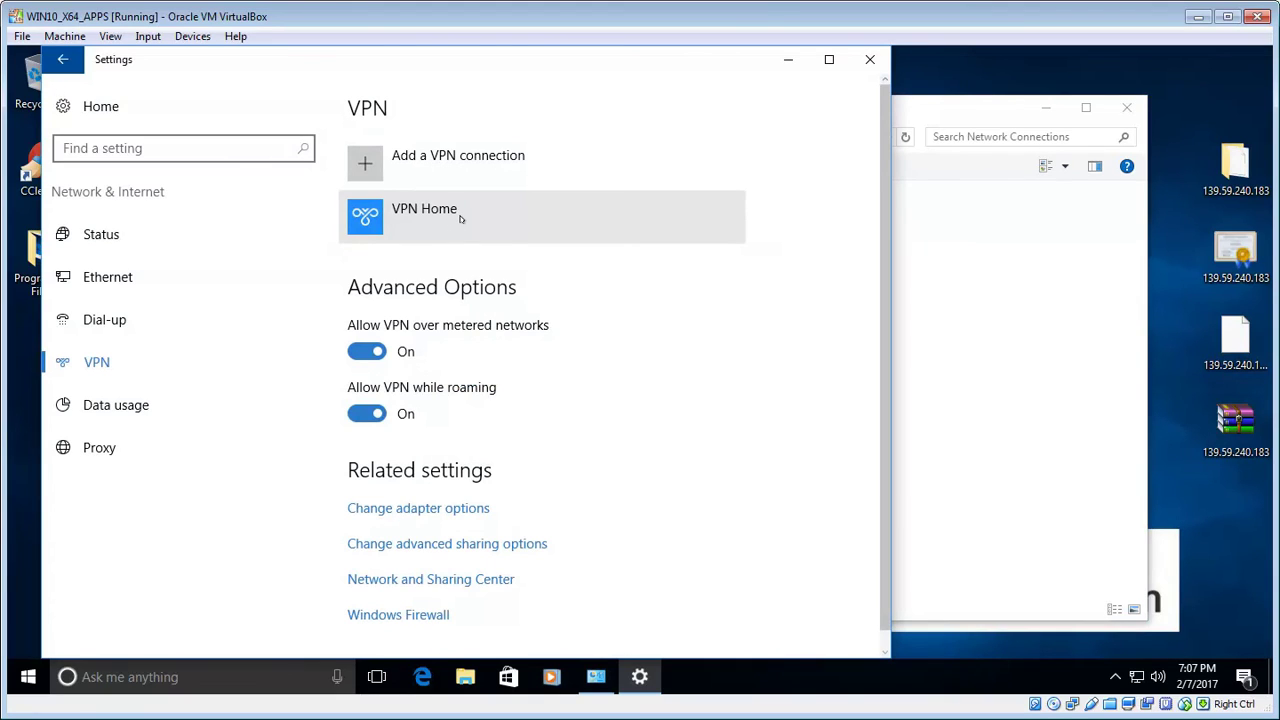
click(447, 212)
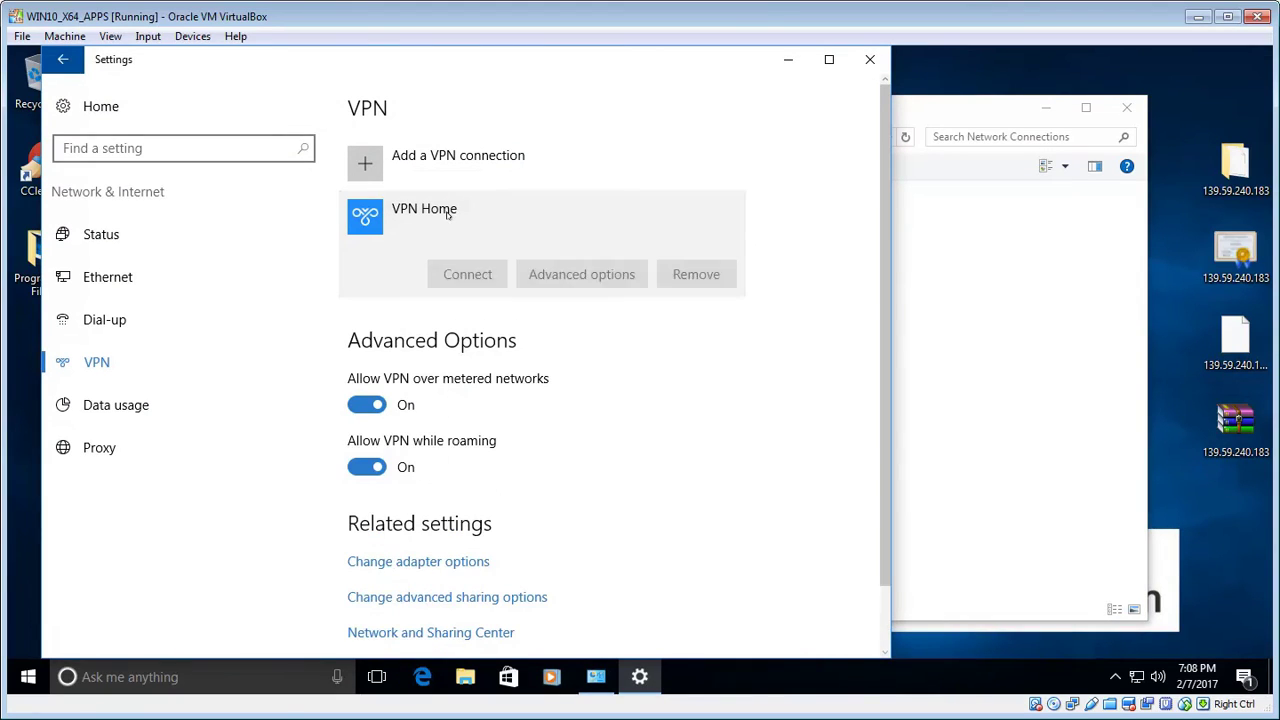
Connect VPN Home, entering the account user name and password at the sign-in prompt.
click(467, 274)
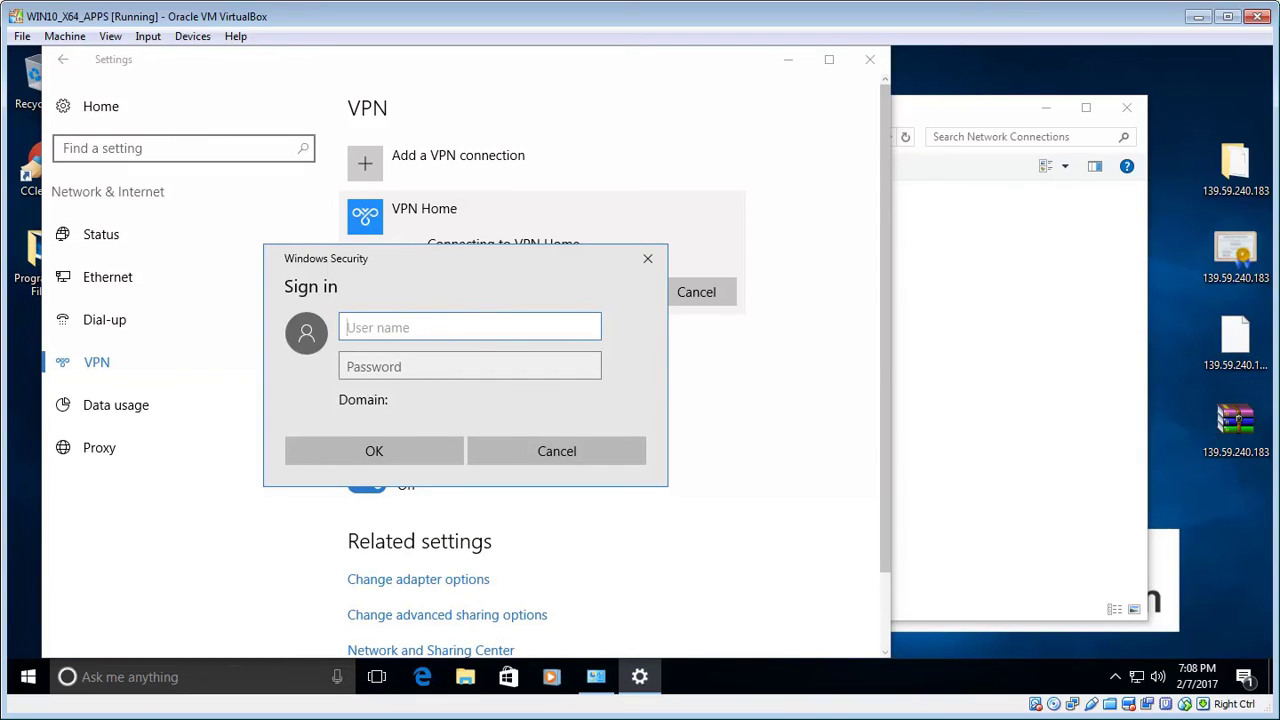
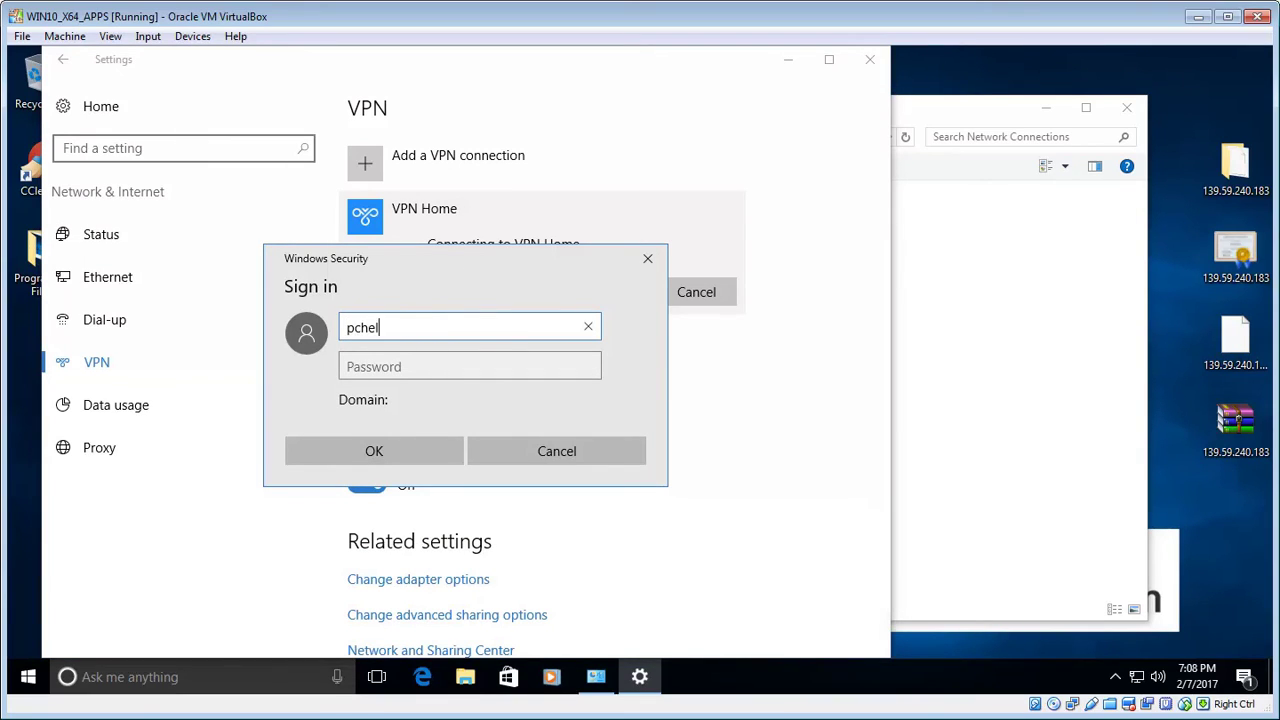
key(BackSpace)
key(BackSpace)
key(BackSpace)
key(BackSpace)
key(BackSpace)
key(BackSpace)
key(Tab)
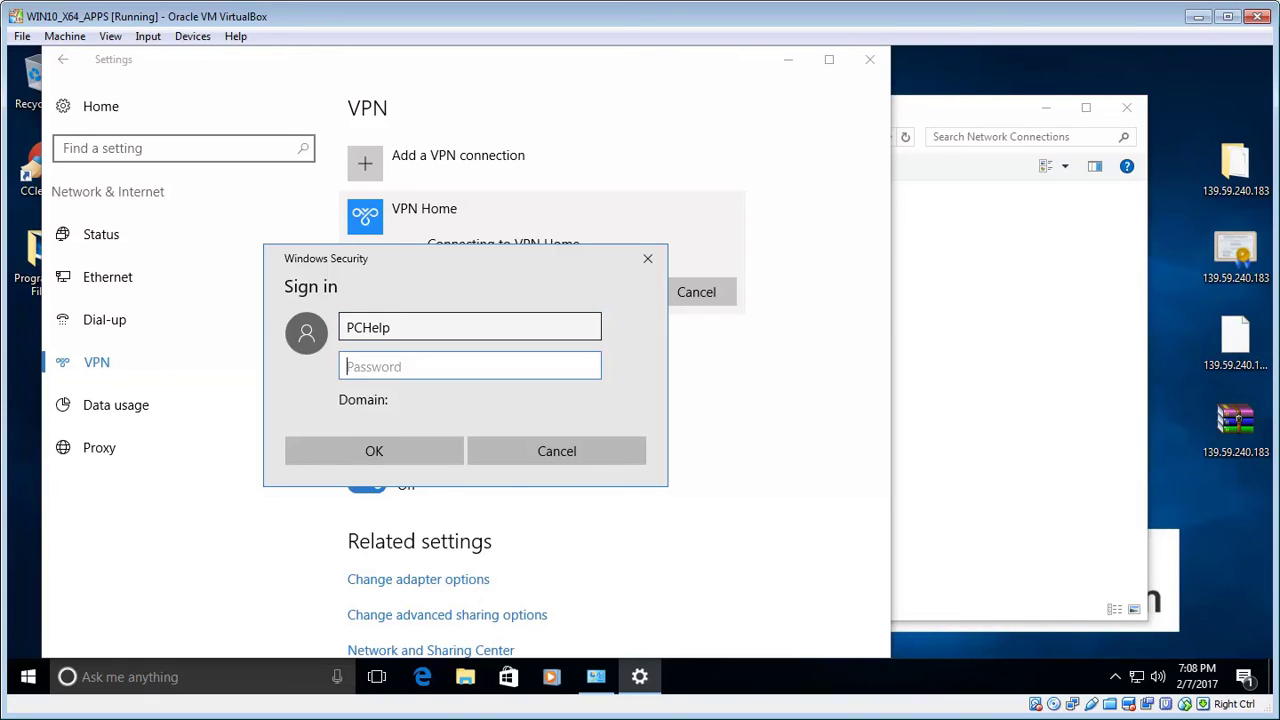
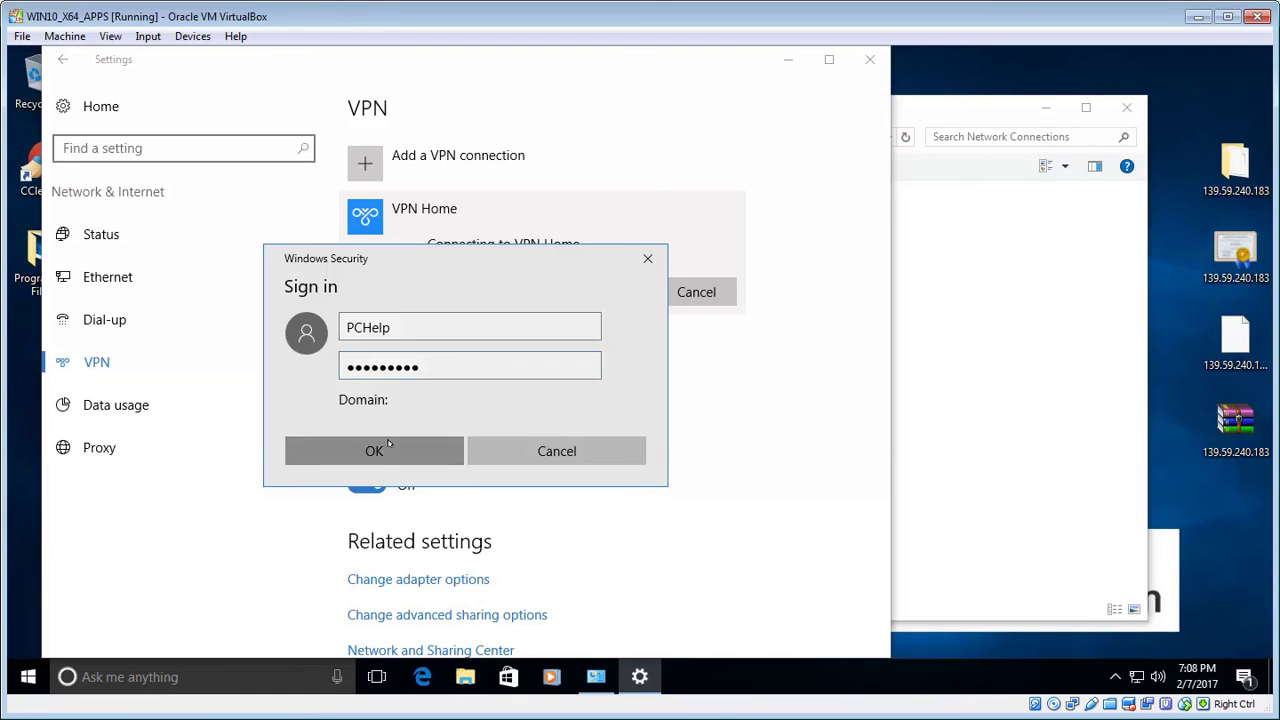
click(389, 444)
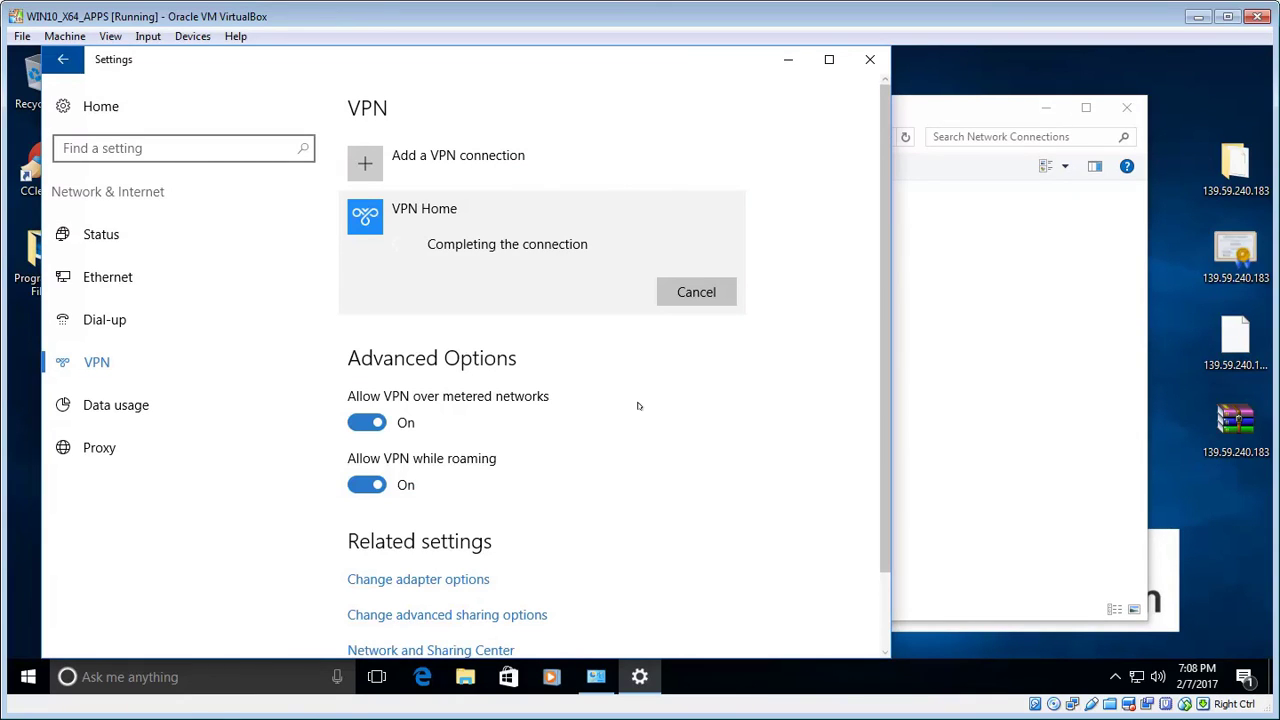